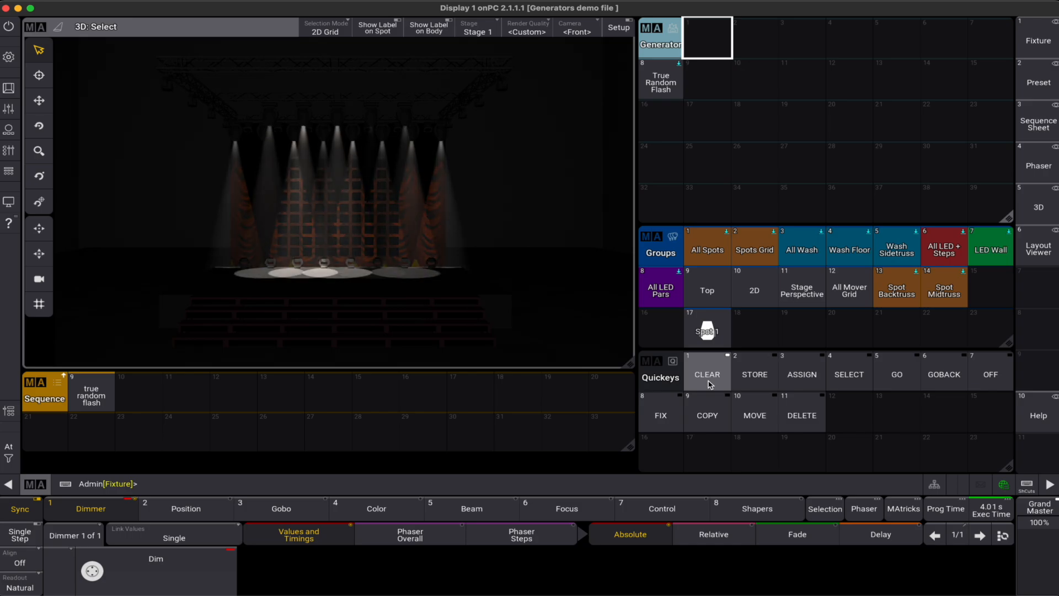
Step: Clear the programmer and create a random generator in pool slot 1, viewing the attributes assignable to its channel
click(709, 381)
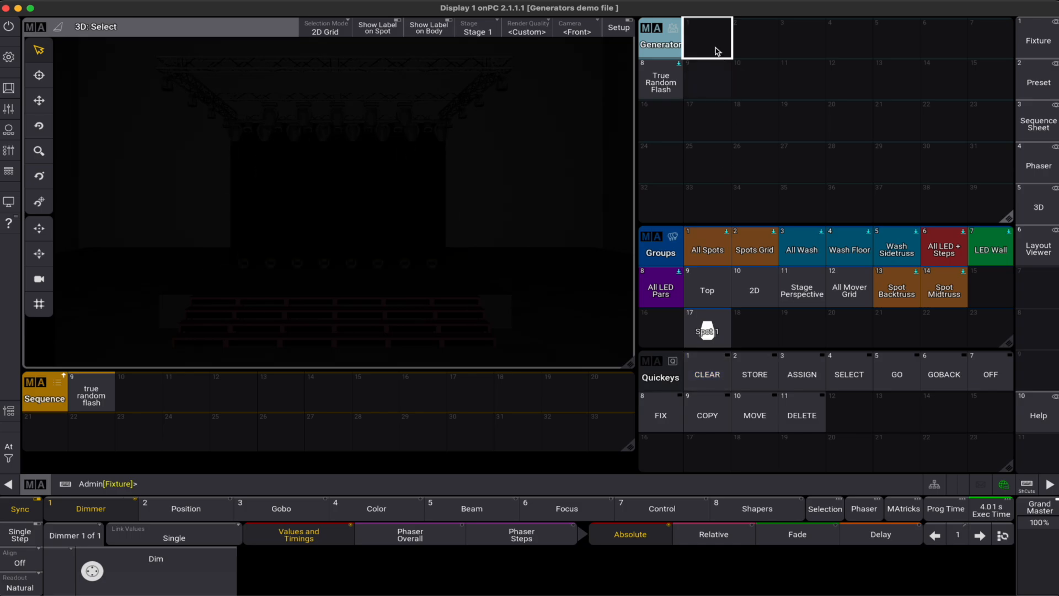
drag(717, 48, 674, 69)
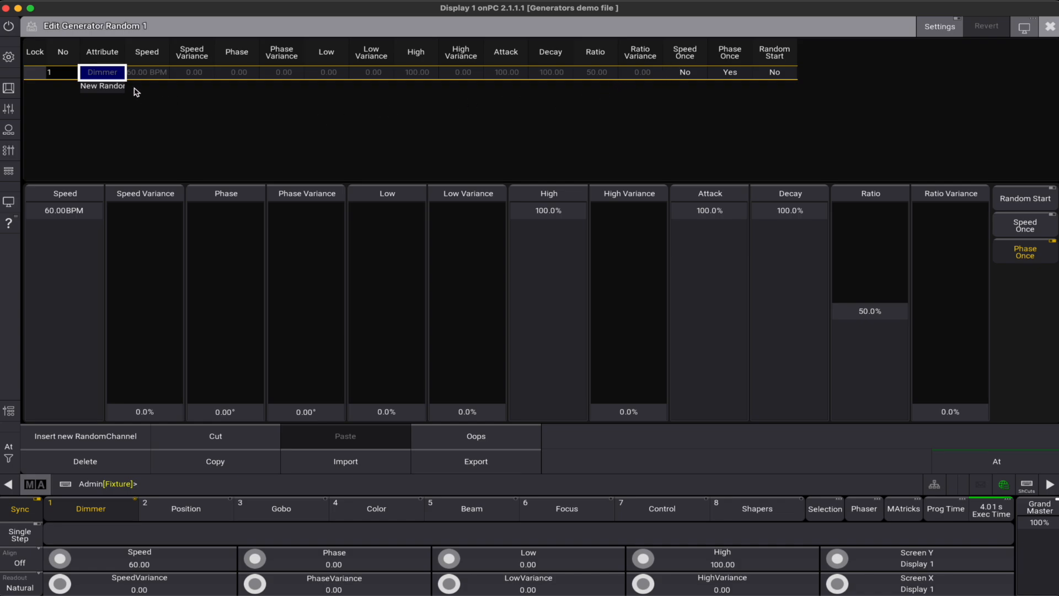
click(105, 79)
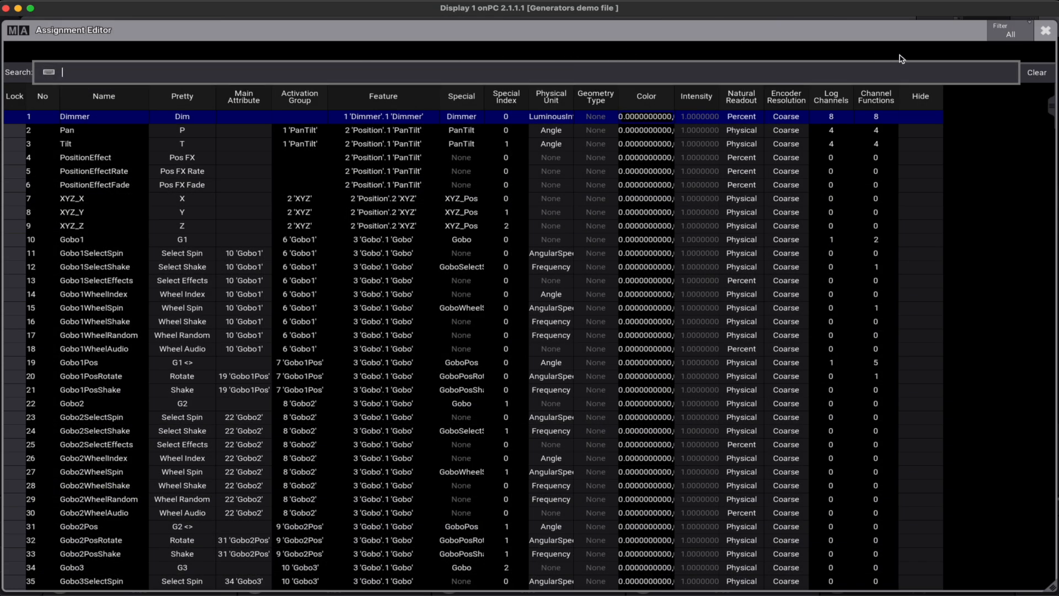
click(1044, 33)
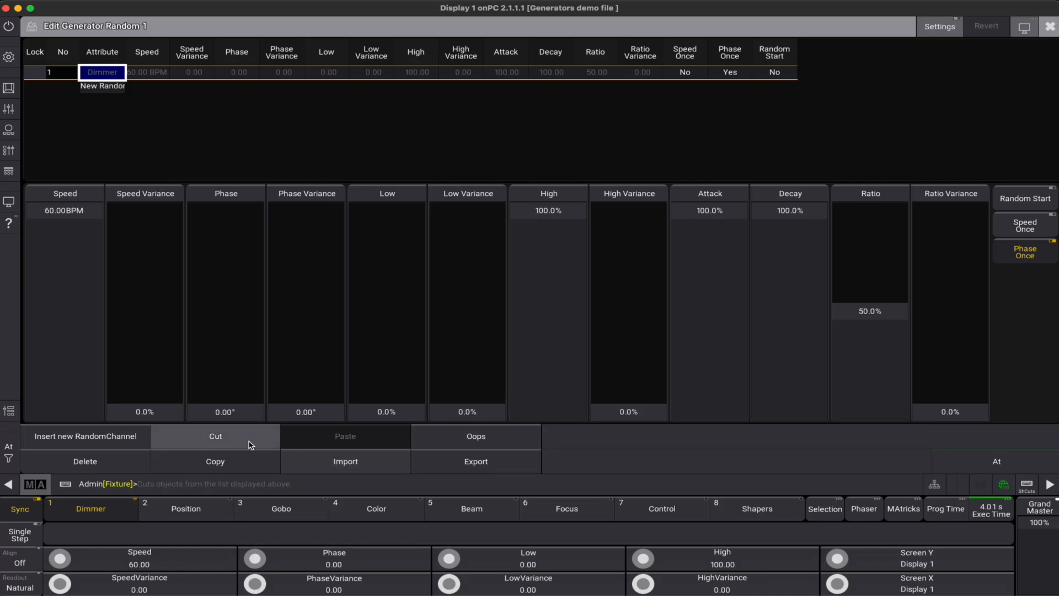
Step: Import candle.xml into the new generator in slot 1 and close its editor
click(381, 461)
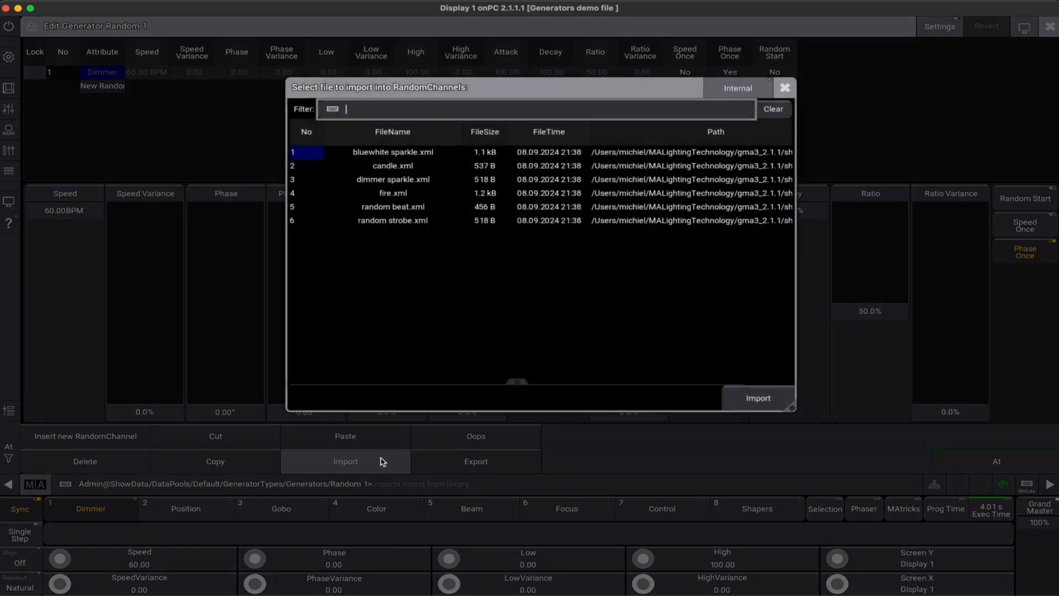
click(406, 166)
click(755, 403)
click(1050, 26)
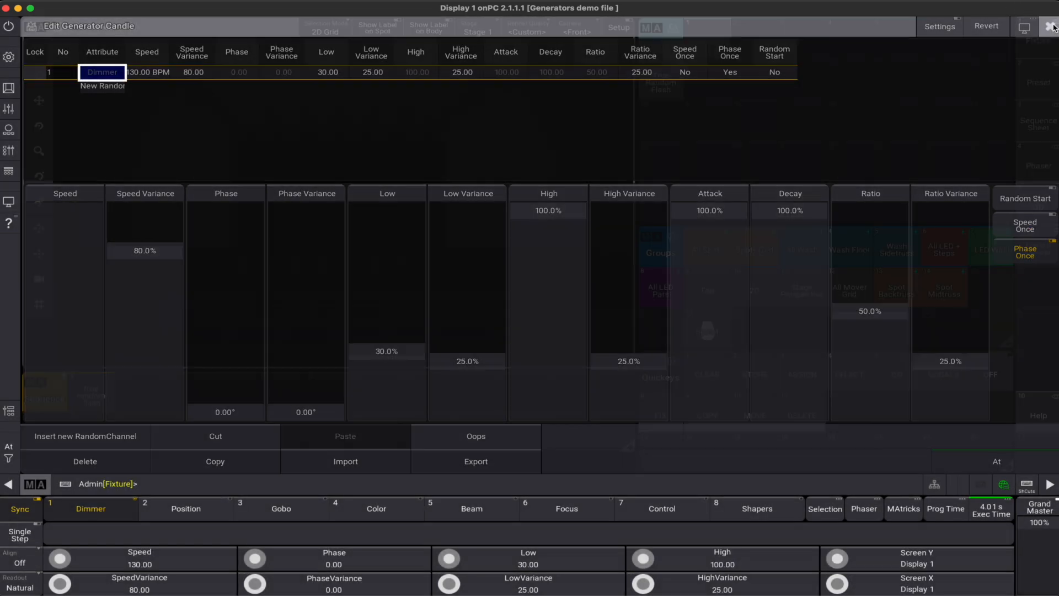
Step: Apply the Candle generator to the Spot 1 group as a preview and clear the programmer
click(705, 43)
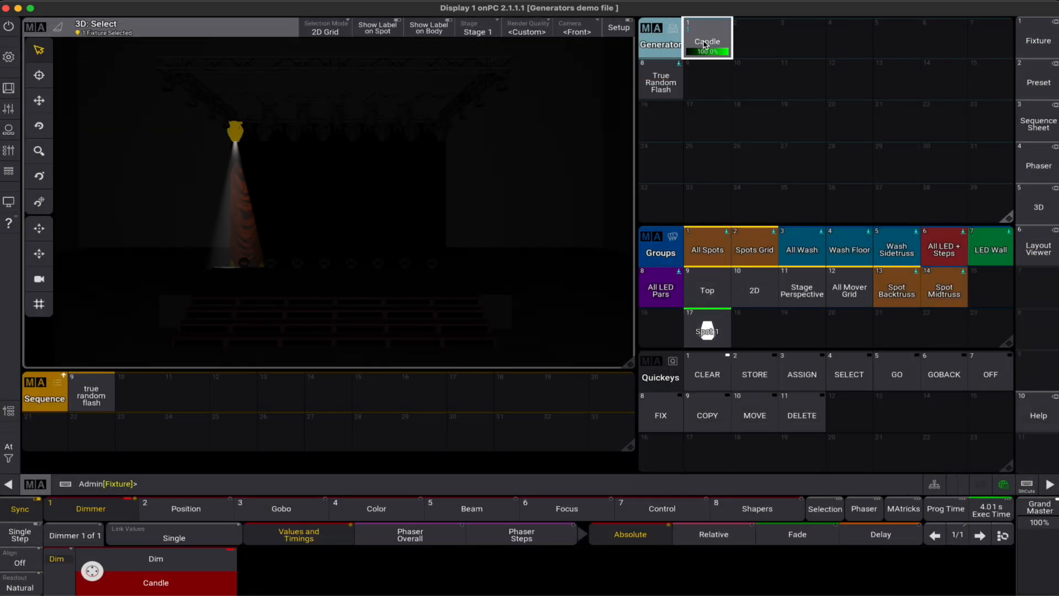
click(710, 370)
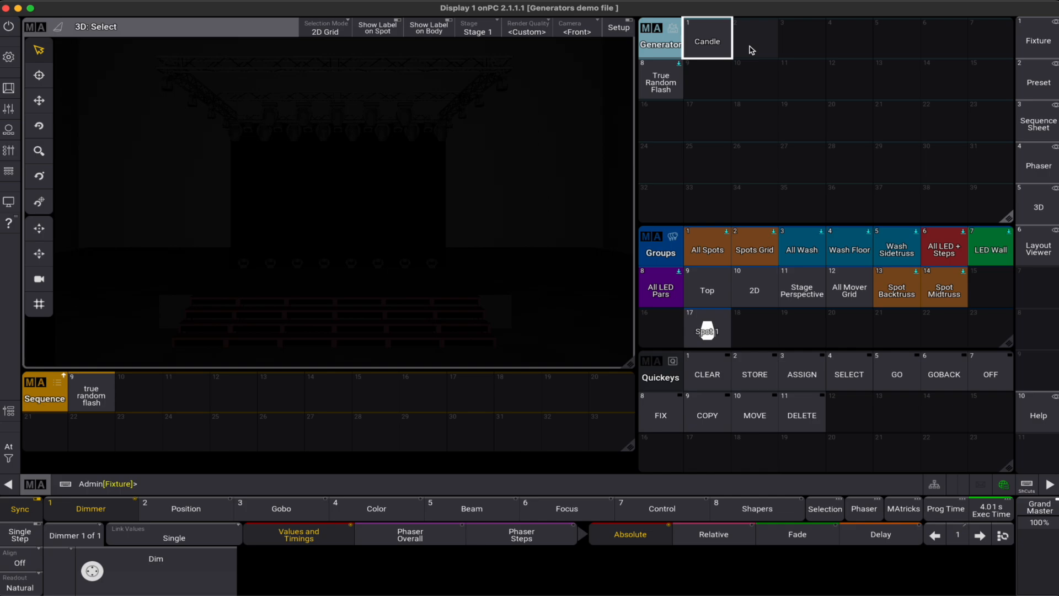
Step: Create a random generator in pool slot 2, import fire.xml into it and close its editor
drag(750, 49, 716, 69)
click(374, 469)
click(394, 193)
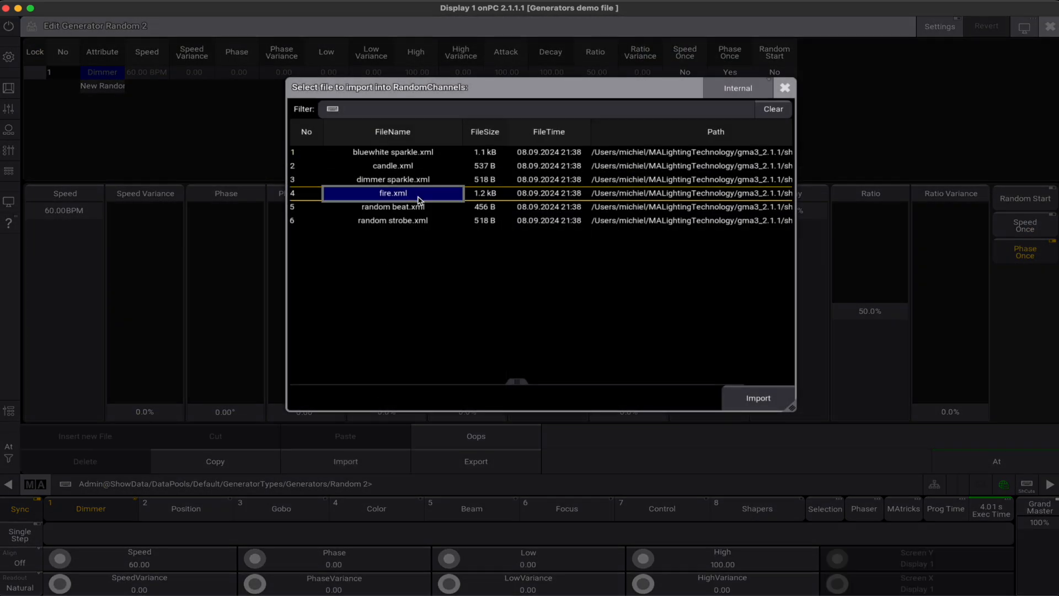
click(759, 397)
click(1050, 26)
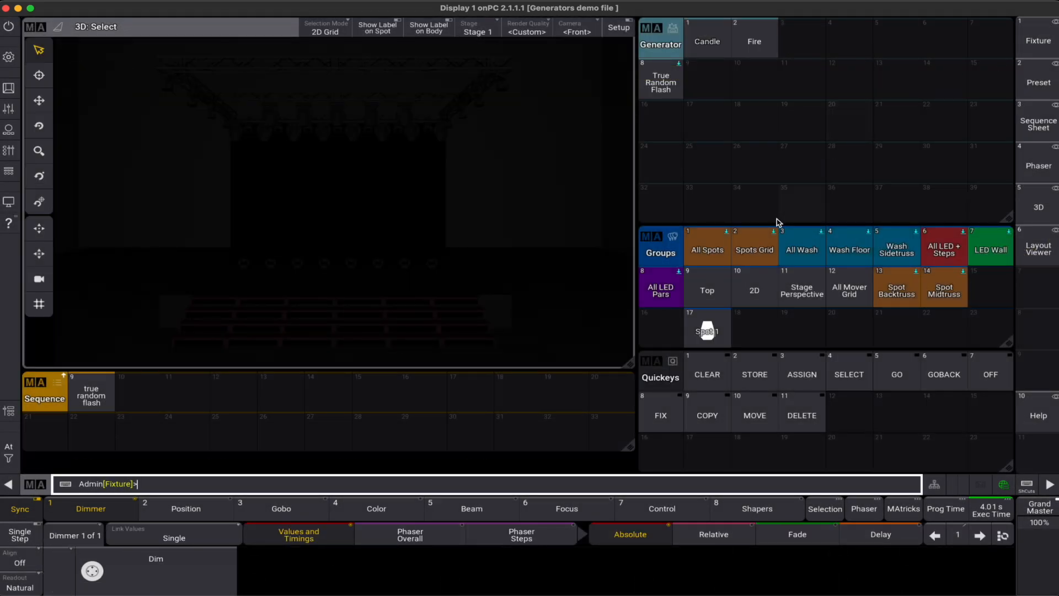
Step: Apply the Fire generator to the Spots Grid group as a preview and clear the programmer
click(754, 249)
click(756, 43)
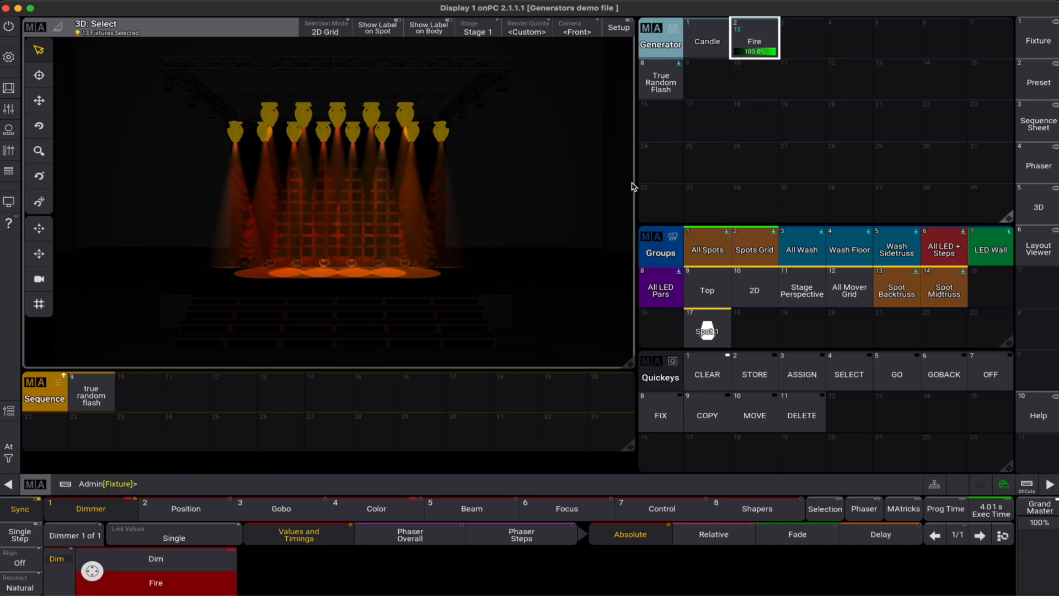
double_click(714, 369)
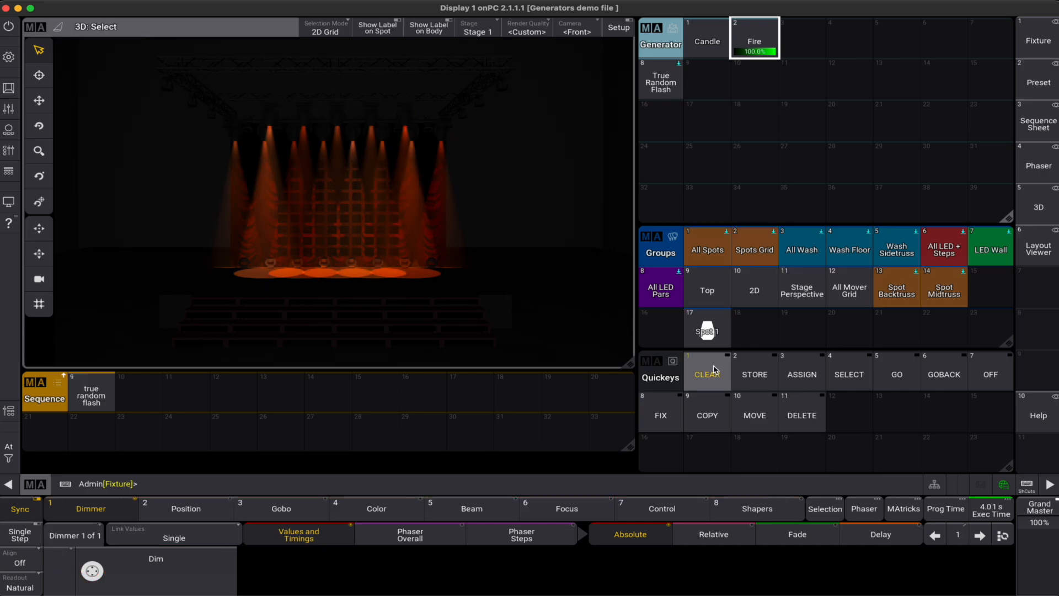
Step: Examine the recipe in the true random flash sequence and the settings of the True Random Flash generator
click(91, 393)
drag(91, 393, 49, 398)
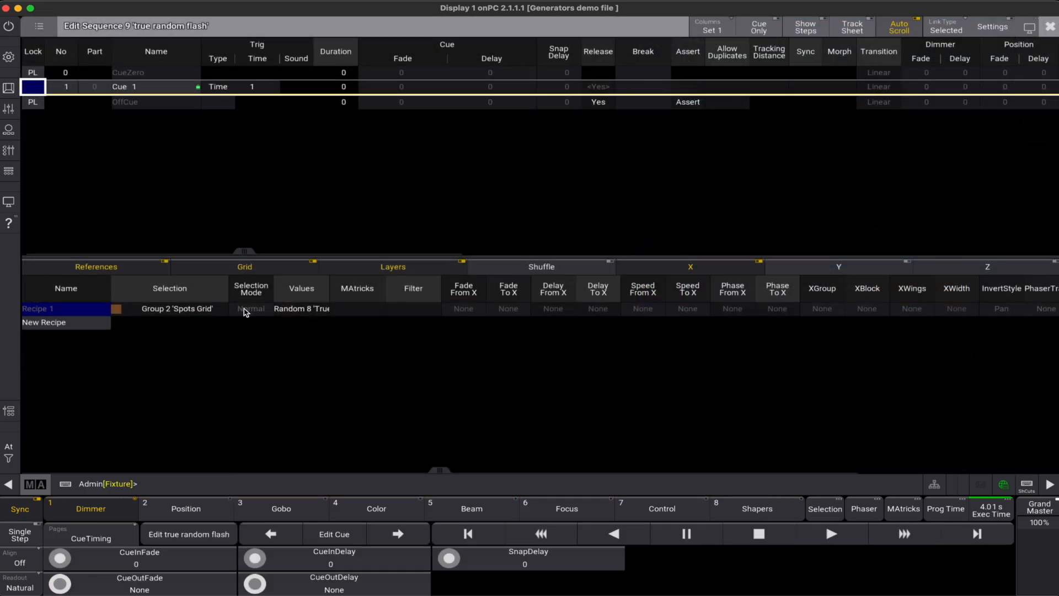
drag(329, 296, 400, 297)
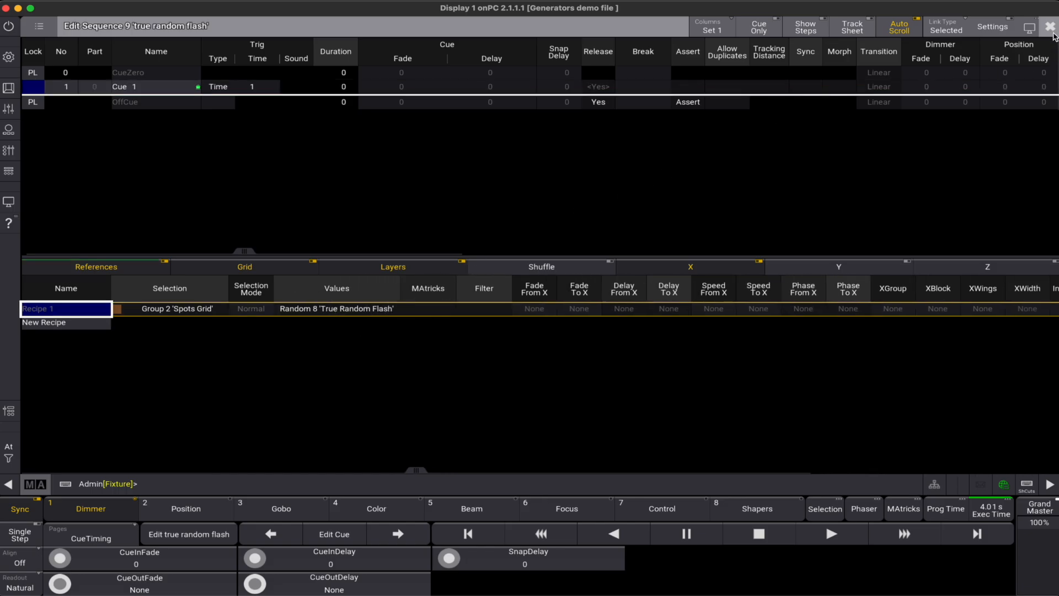
click(1050, 28)
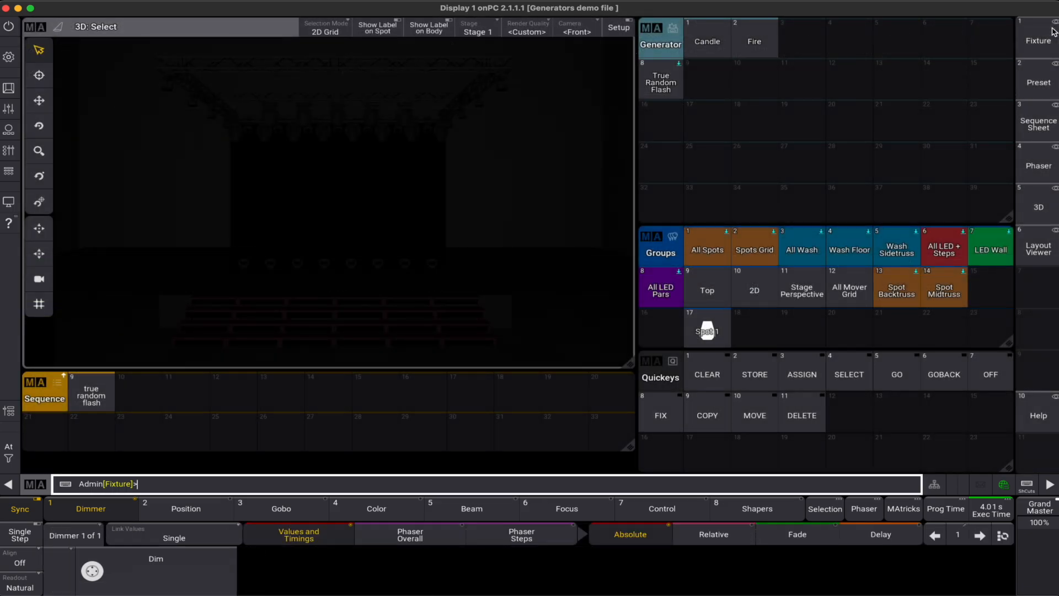
drag(660, 83, 626, 96)
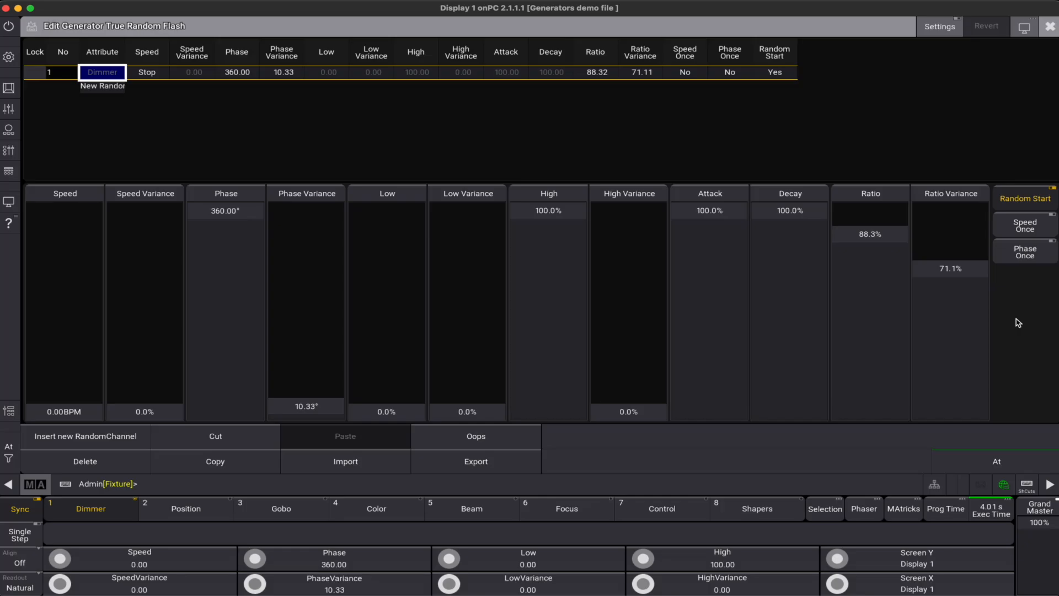
click(1050, 28)
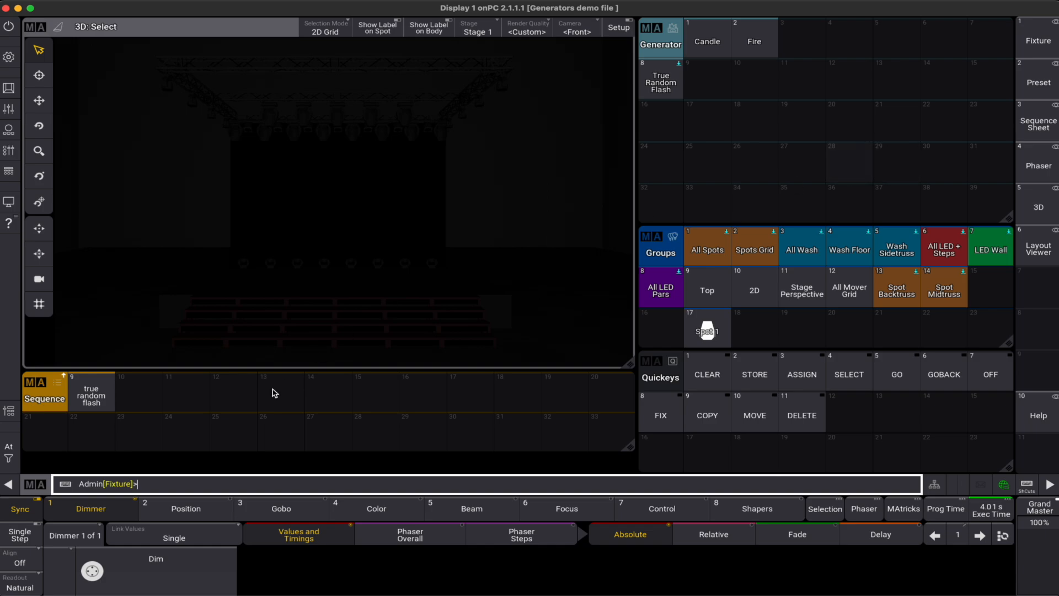
Step: Trigger the true random flash sequence repeatedly to check which spots flash each time
click(96, 404)
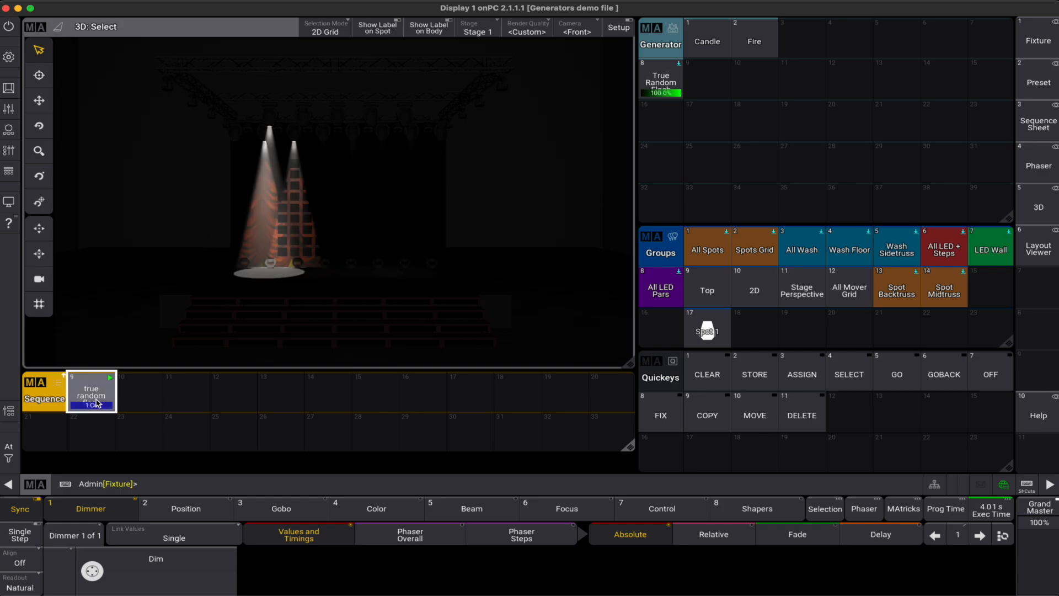
click(96, 403)
click(96, 403)
click(96, 403)
click(96, 403)
click(96, 403)
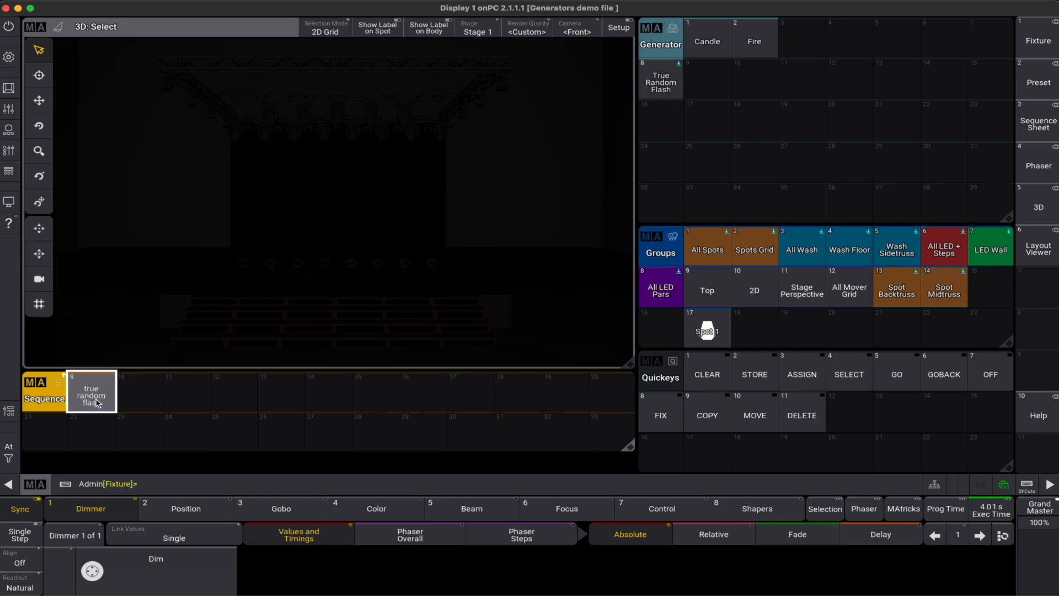
click(96, 403)
click(96, 403)
click(96, 403)
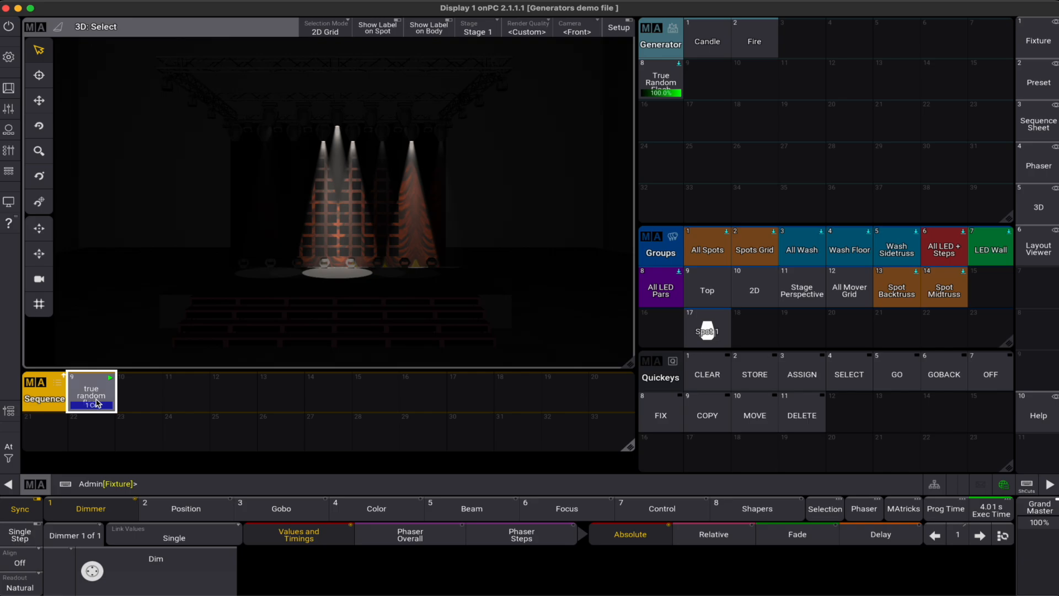
click(96, 403)
click(96, 403)
click(96, 403)
click(96, 403)
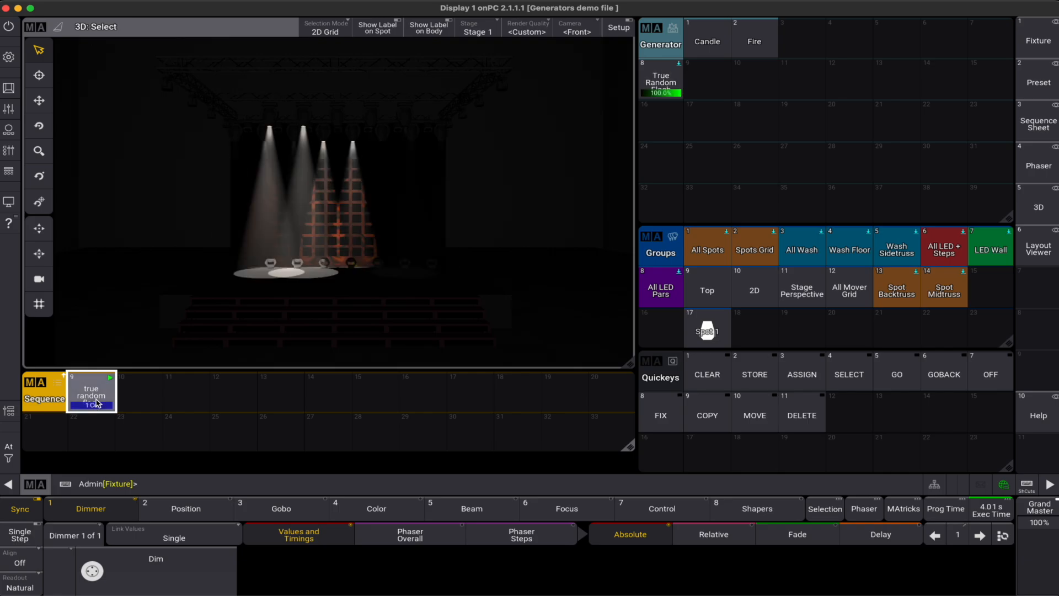
click(96, 403)
click(96, 403)
click(96, 403)
click(96, 404)
click(96, 403)
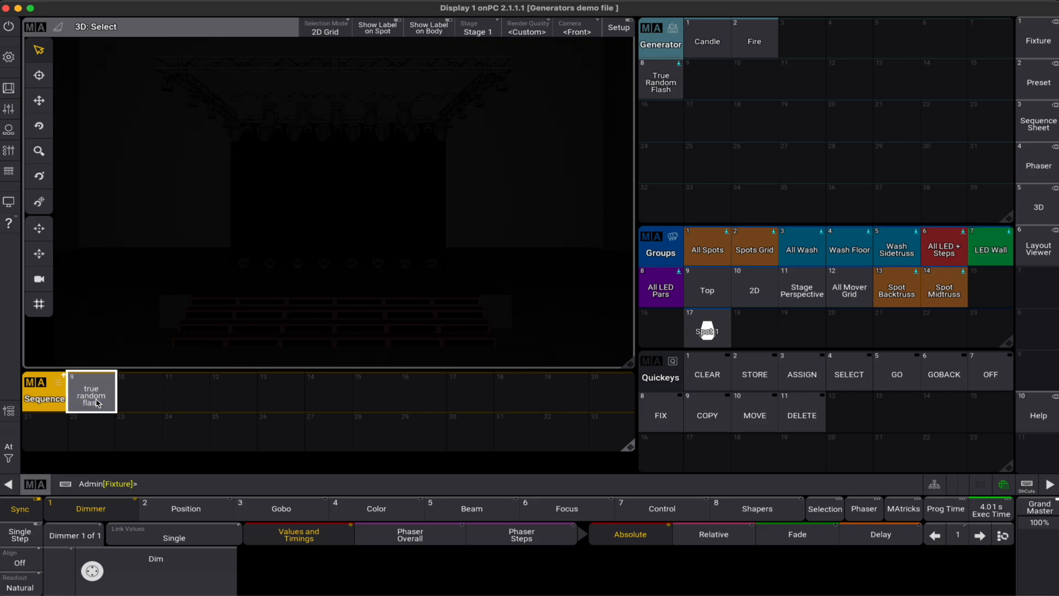
click(96, 403)
click(96, 403)
click(95, 403)
click(96, 404)
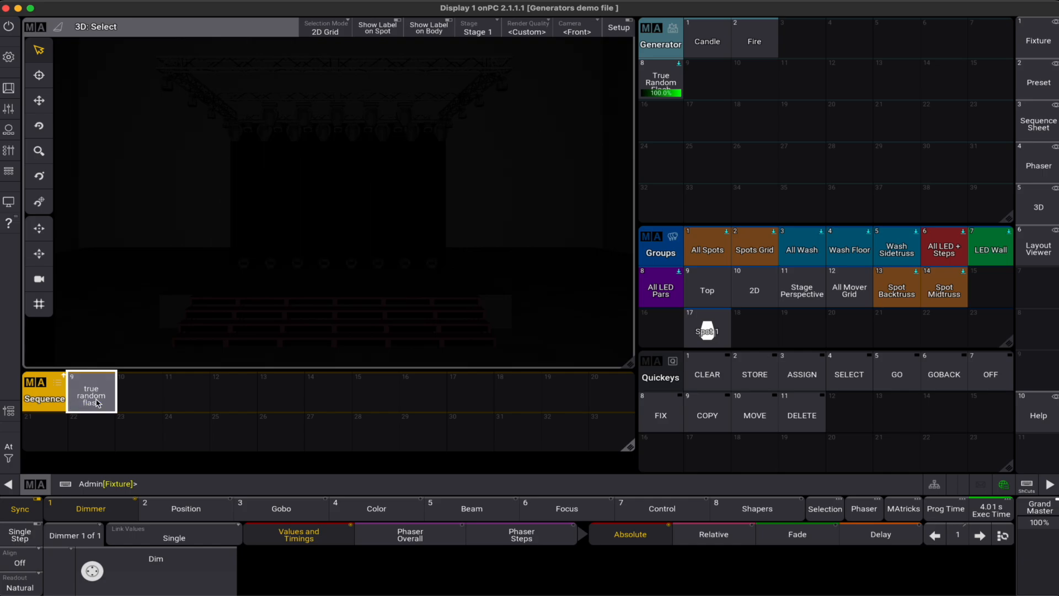
click(96, 403)
click(96, 403)
click(96, 403)
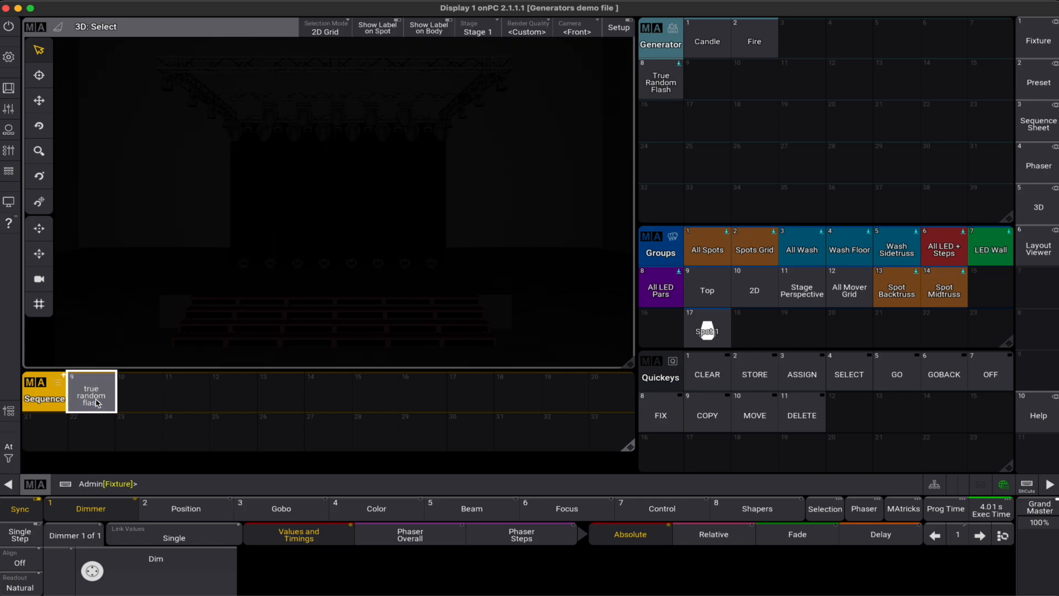
click(96, 403)
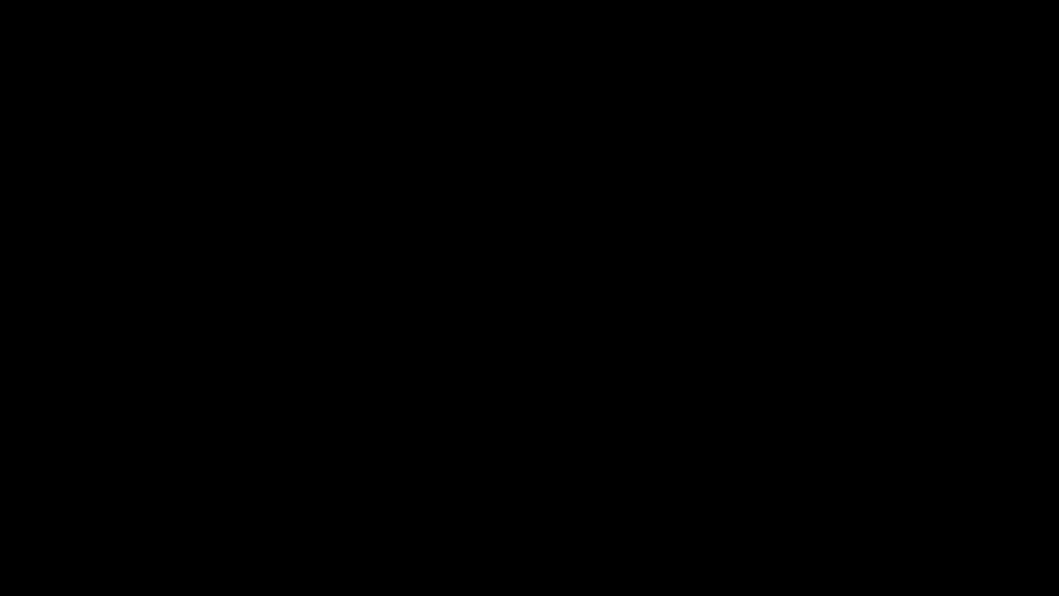